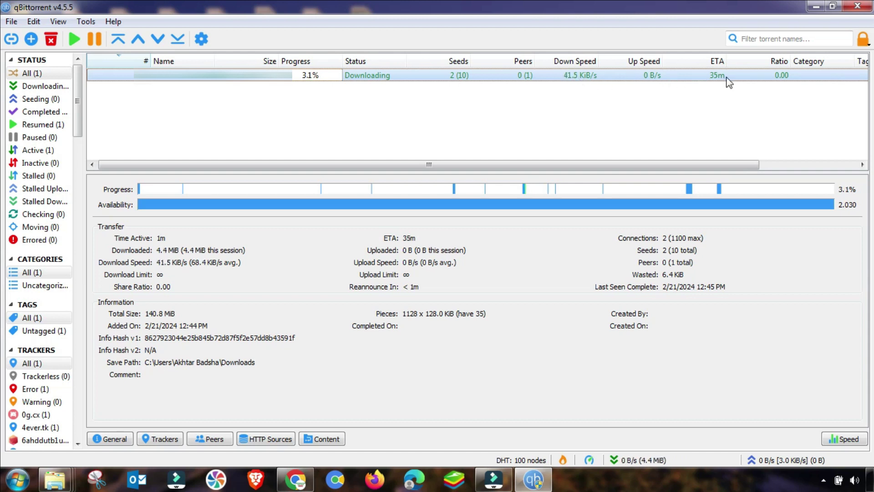
Pause the downloading torrent from its right-click menu, then reopen the menu on the paused row
right_click(562, 76)
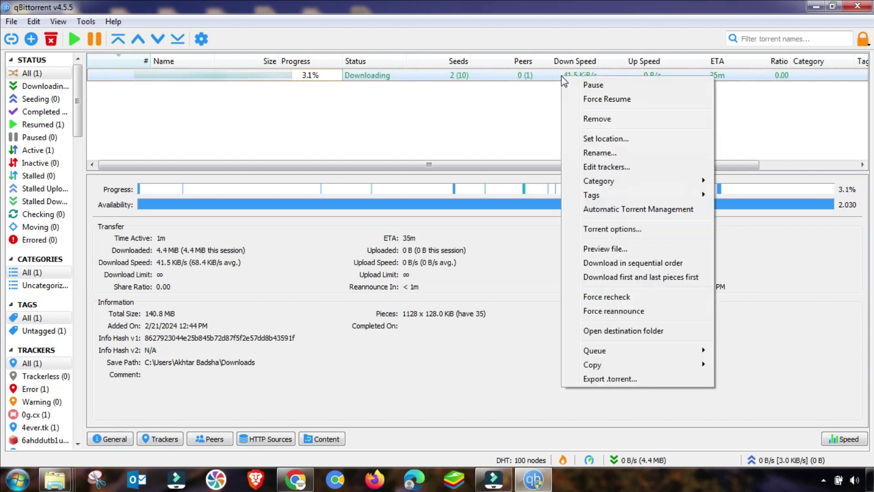
left_click(593, 85)
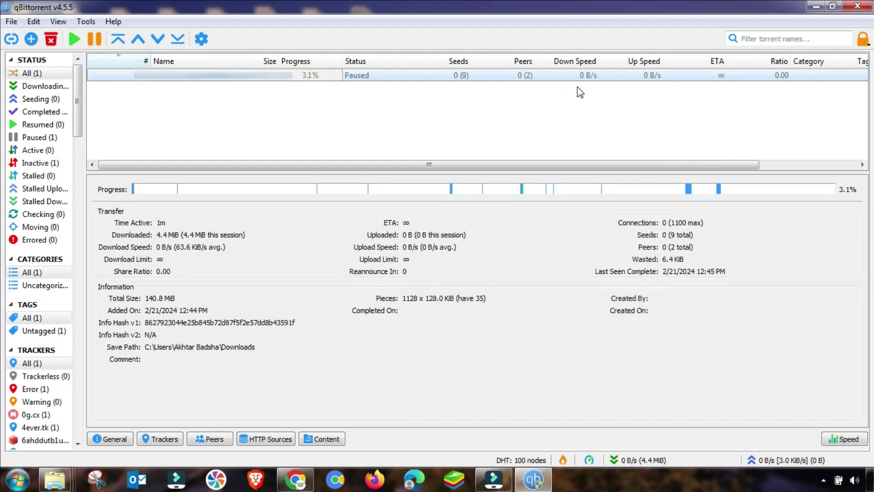
right_click(370, 77)
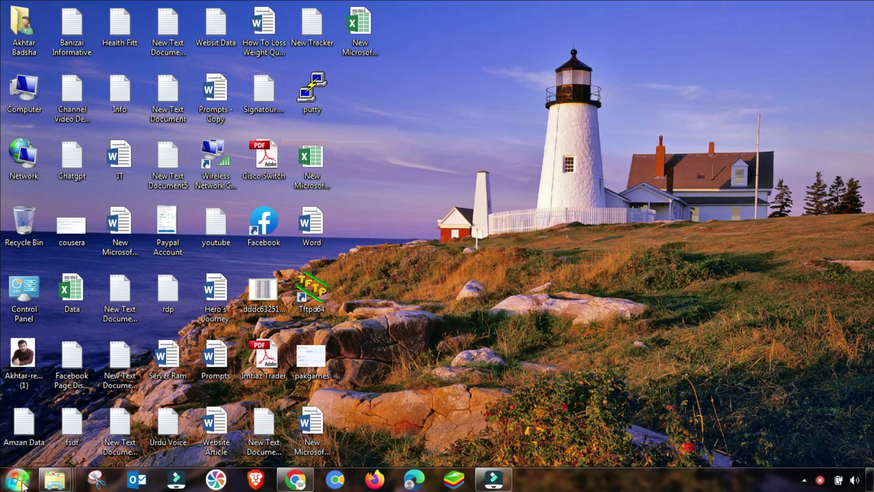
Start qBittorrent from the Start menu with Run as administrator
left_click(23, 486)
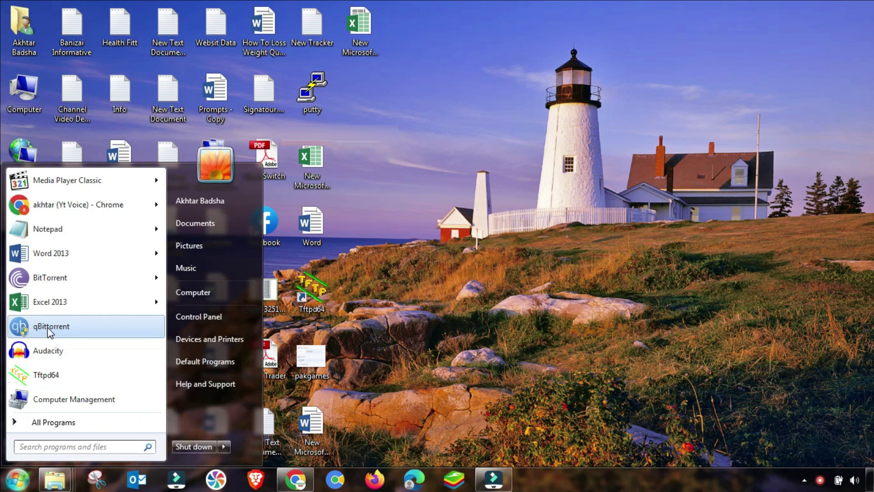
right_click(47, 328)
left_click(87, 351)
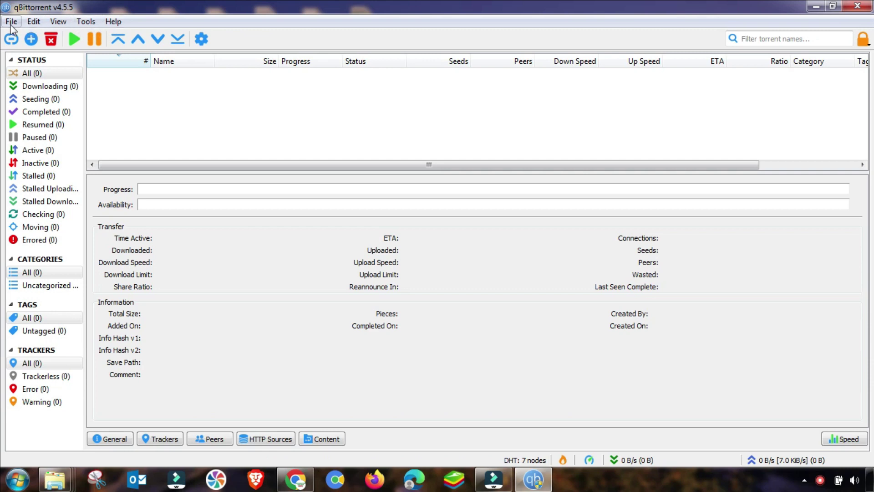
Open Tools > Options and go through the Behavior and Downloads pages
left_click(83, 26)
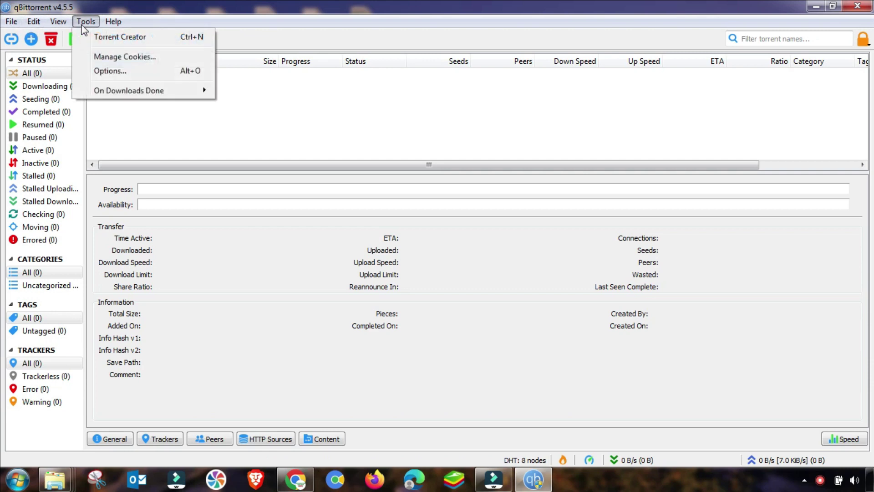
left_click(118, 69)
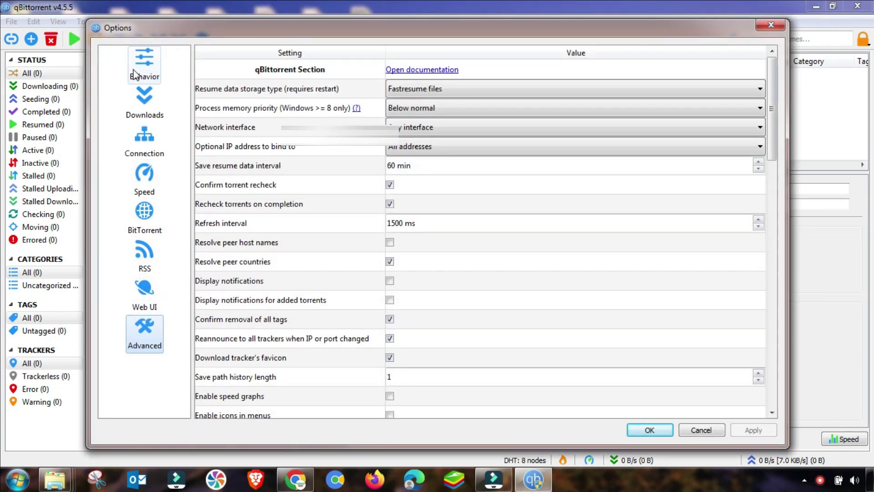
left_click(140, 71)
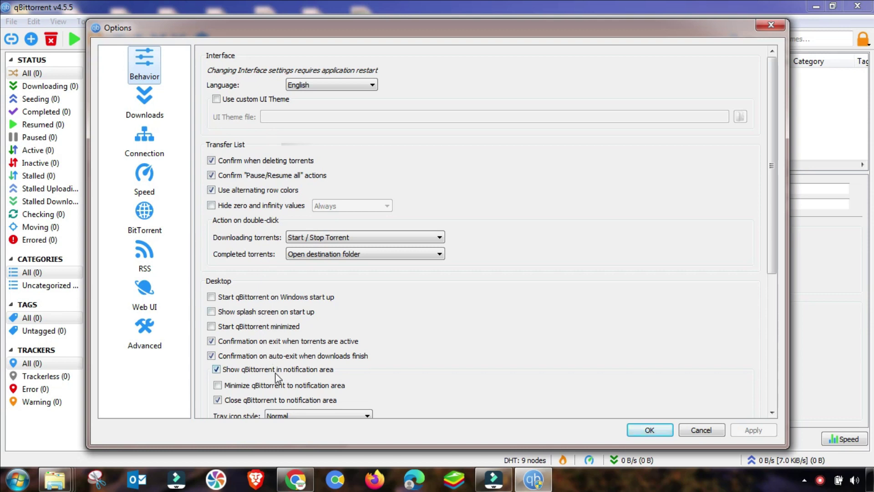
left_click(157, 110)
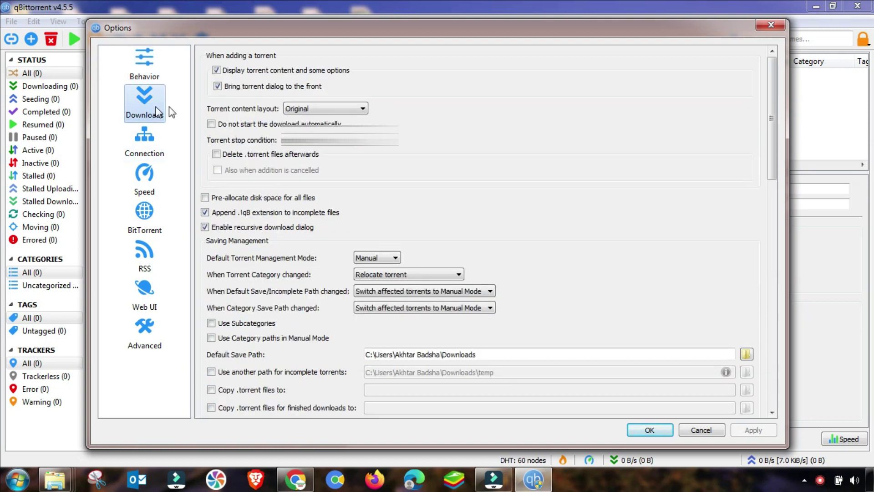
On the Connection page, keep TCP and µTP, change port 64410 to random 63780, and keep UPnP enabled
left_click(147, 146)
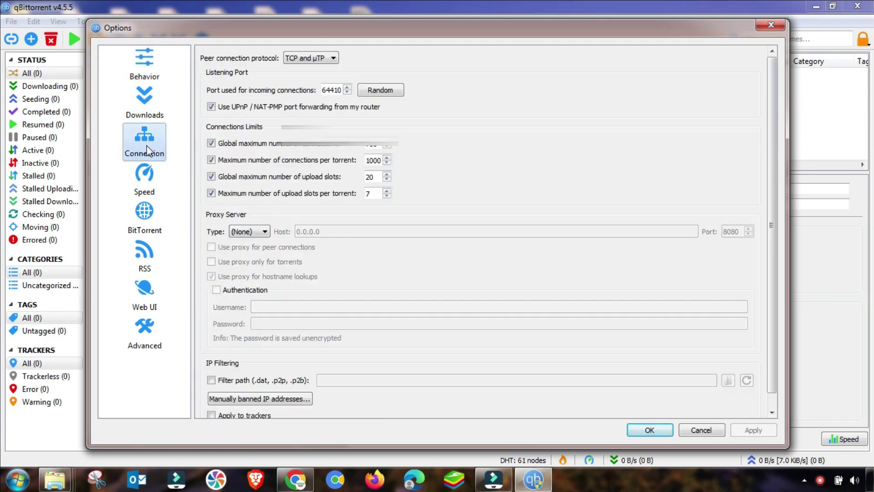
left_click(311, 58)
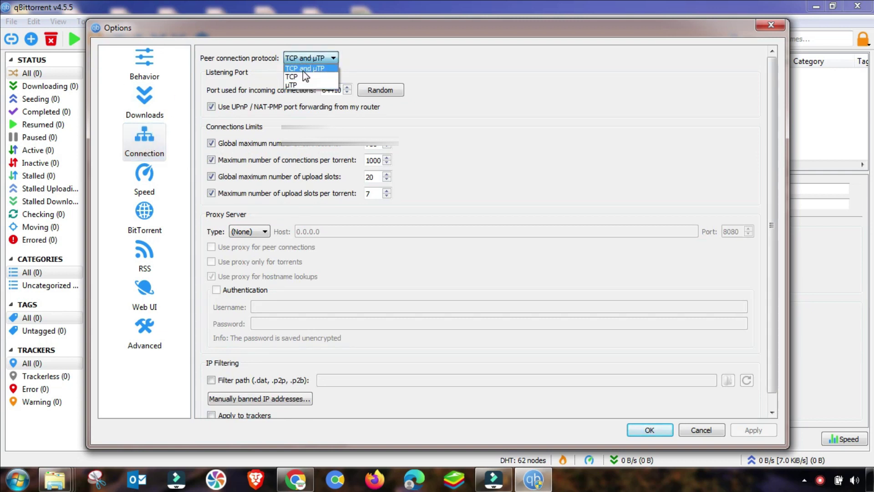
left_click(302, 68)
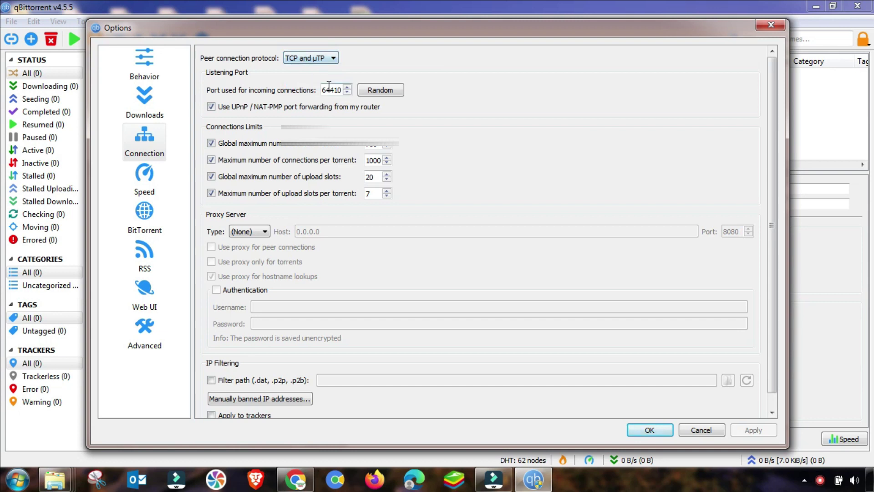
left_click_drag(323, 90, 336, 90)
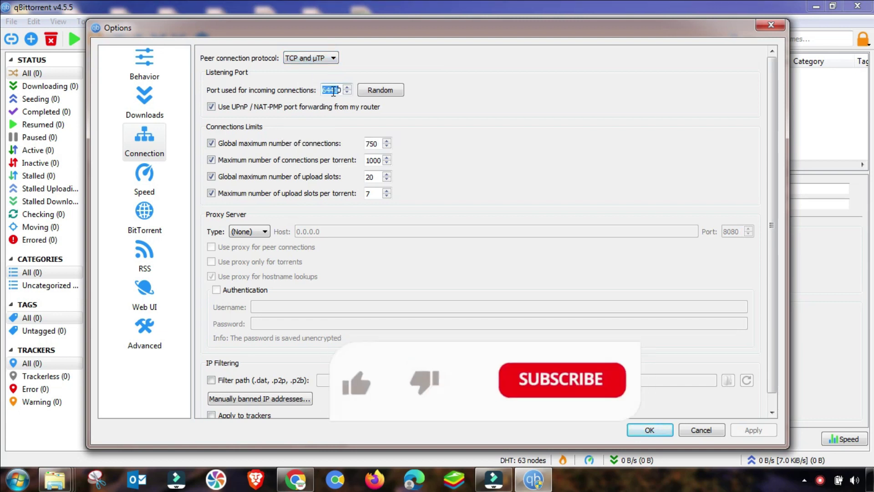
left_click(376, 91)
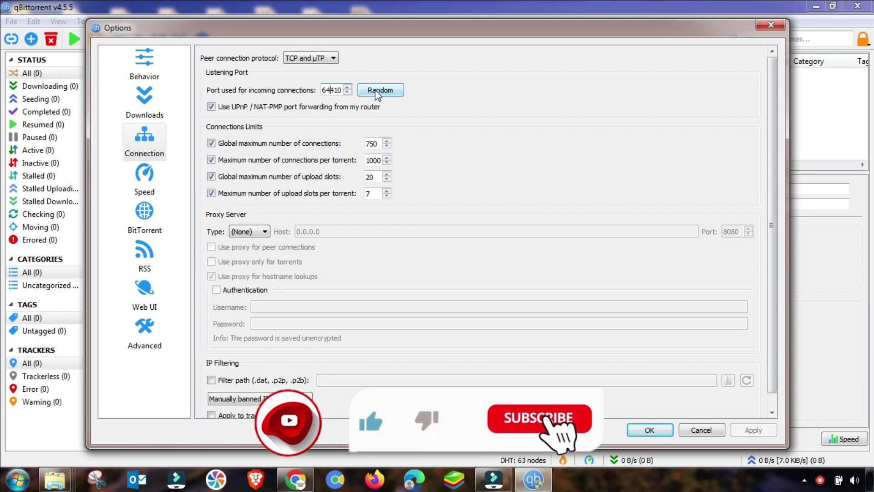
left_click(334, 90)
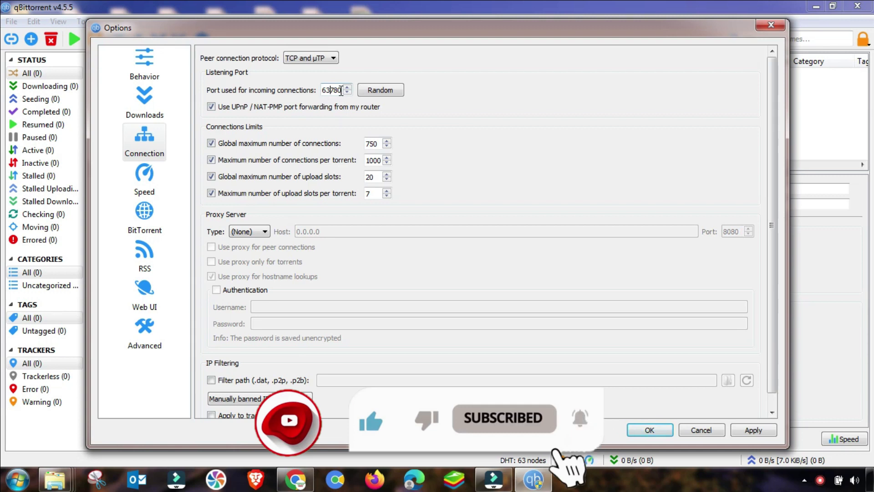
double_click(334, 90)
left_click(336, 91)
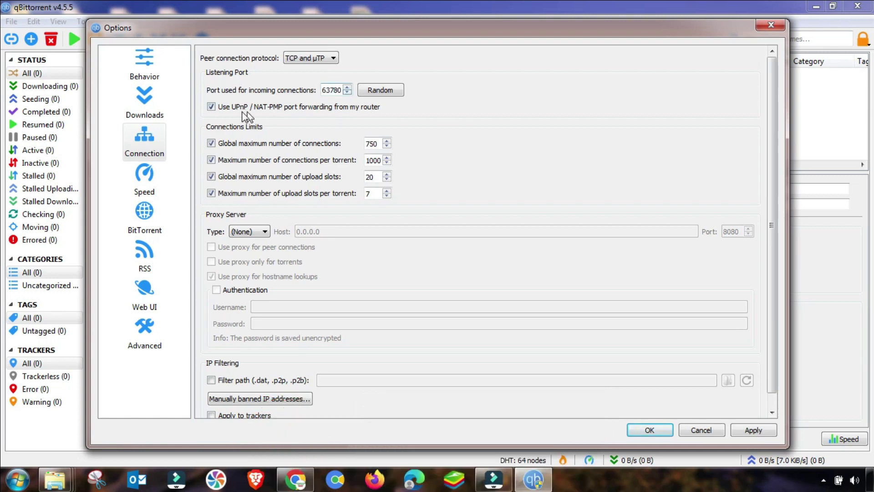
left_click(212, 108)
Apply limits of 1250 global and 1100 per-torrent connections, with 15 global and 3 per-torrent upload slots
double_click(372, 142)
type("125")
type("0")
left_click(373, 160)
type("1100")
double_click(382, 160)
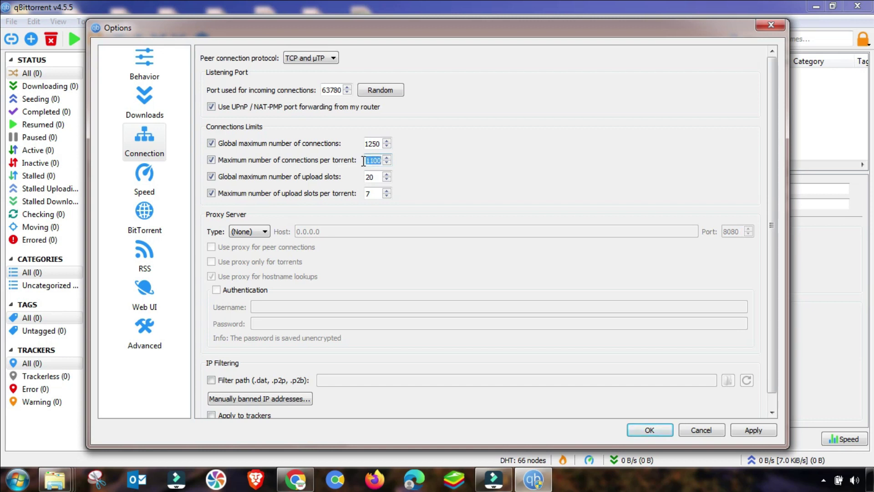
left_click(381, 164)
double_click(367, 177)
type("15")
double_click(370, 194)
type("3")
left_click(749, 429)
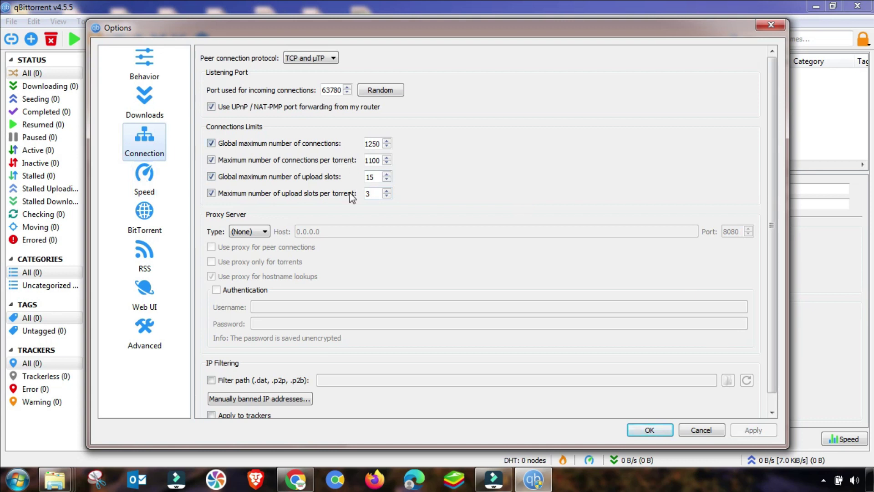
left_click(145, 181)
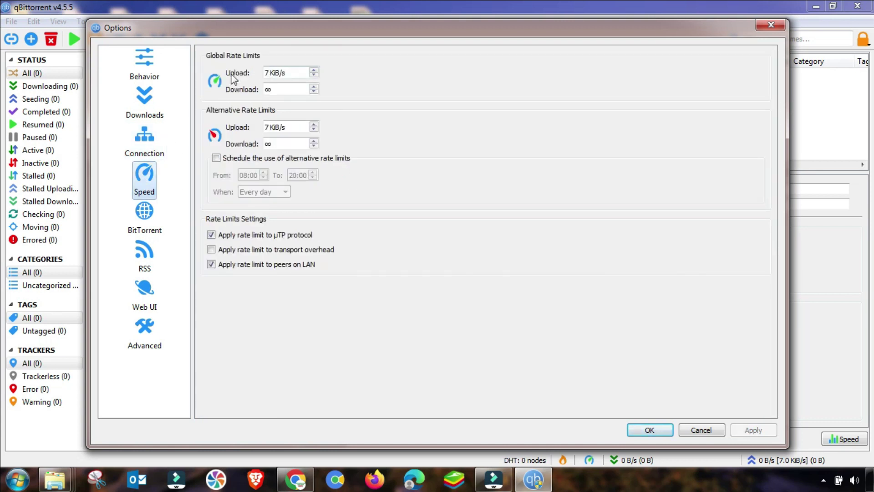
Apply 3 KiB/s as both the global and the alternative upload limit
left_click(266, 74)
left_click_drag(258, 75, 247, 79)
type("3")
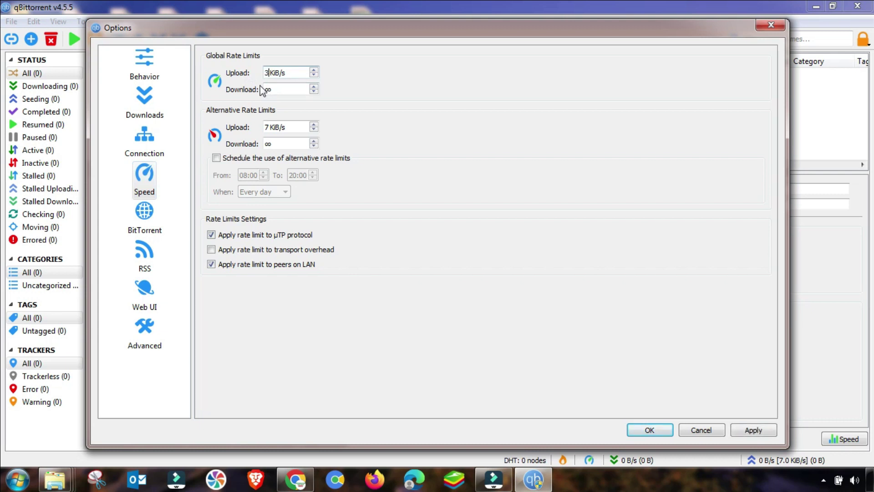
double_click(267, 128)
type("3")
left_click(754, 430)
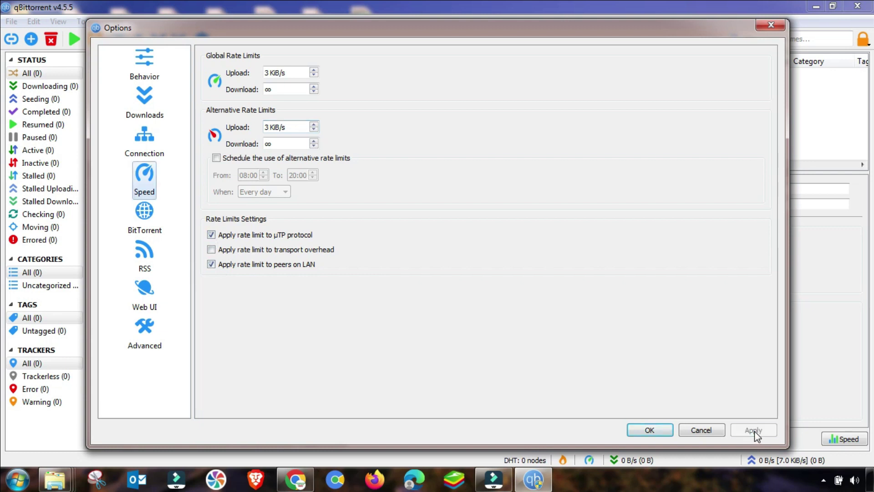
left_click(144, 230)
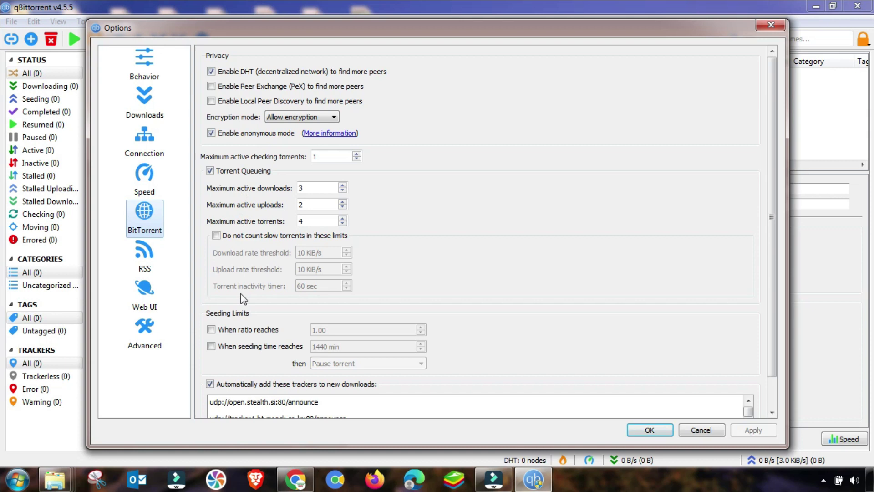
Pass through the RSS and Web UI pages to the Advanced settings table
left_click(145, 256)
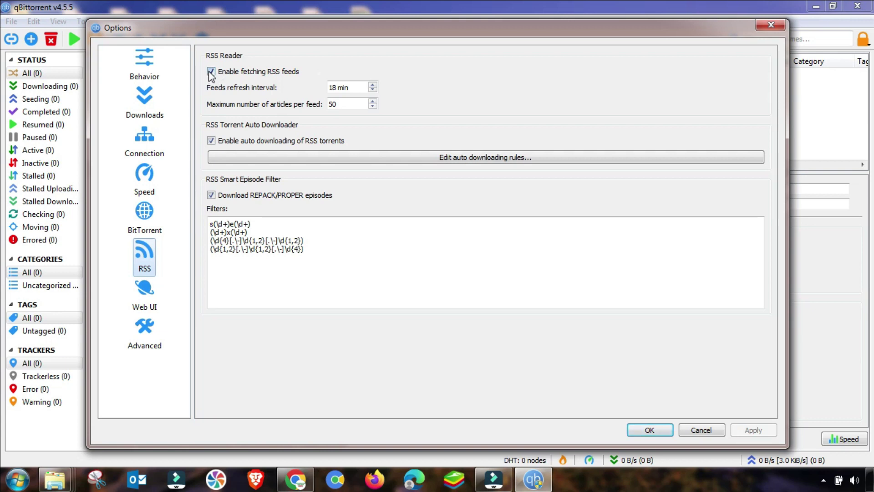
left_click(140, 304)
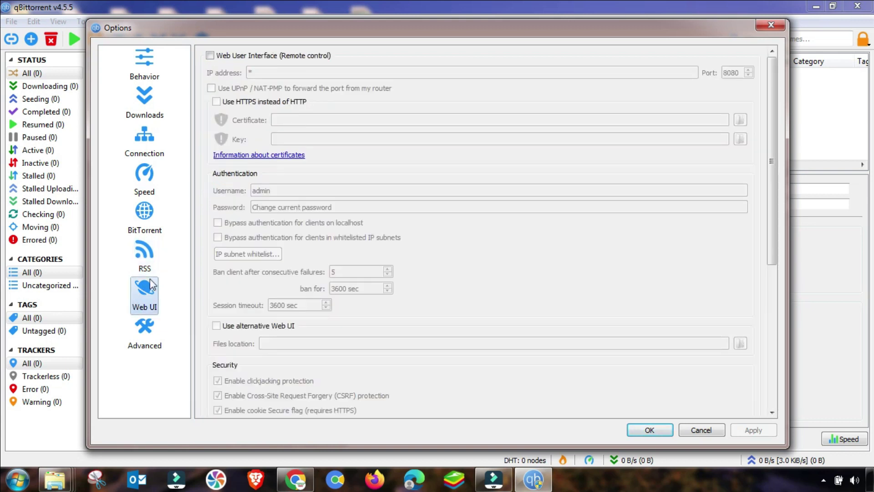
left_click(144, 328)
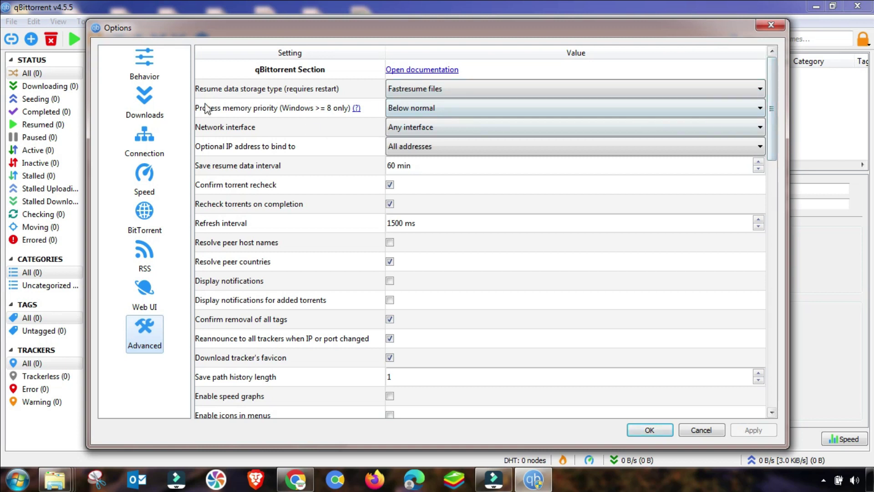
left_click(424, 93)
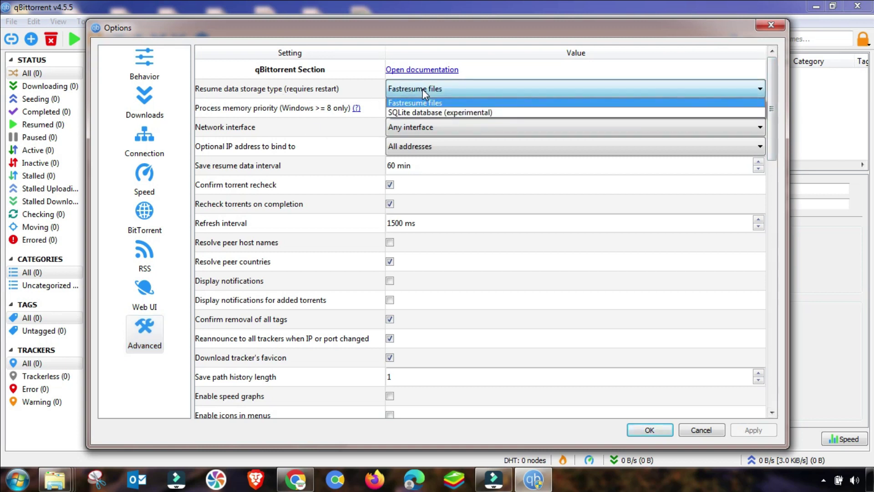
left_click(407, 102)
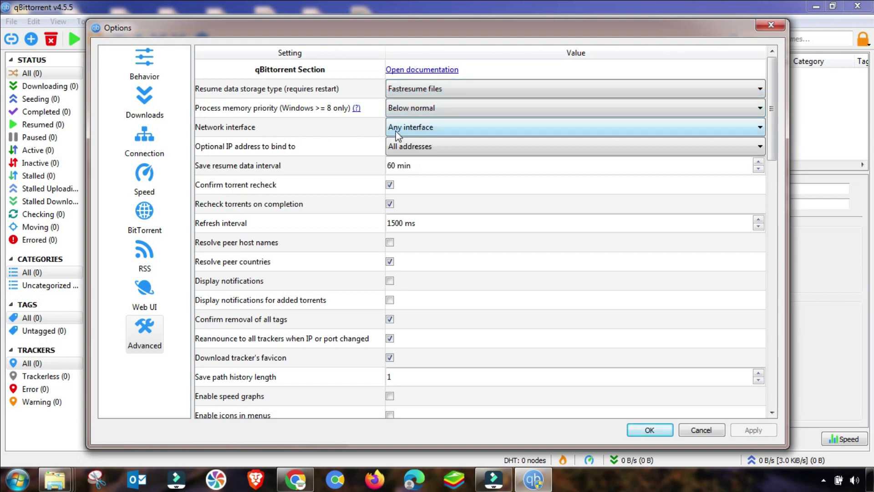
left_click(421, 130)
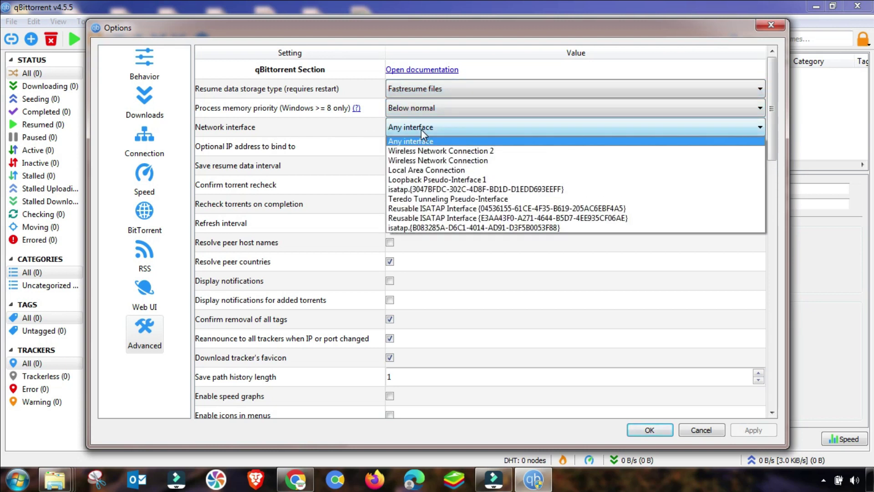
left_click(426, 179)
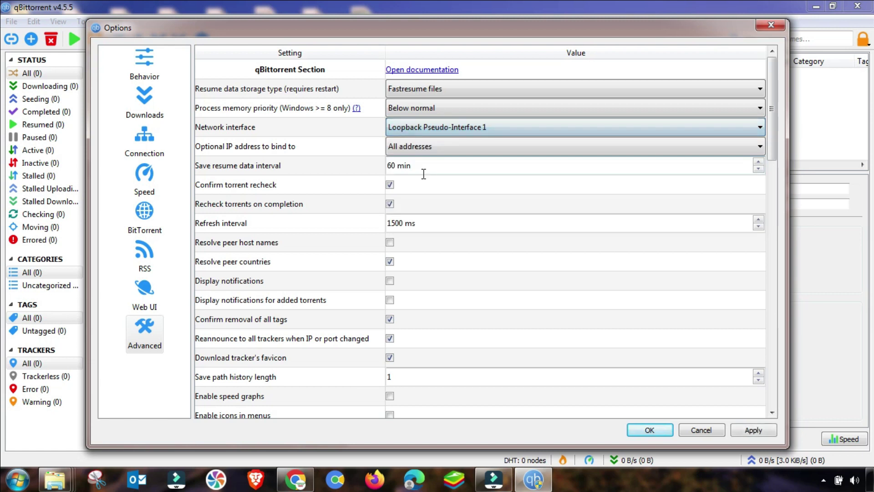
left_click(402, 140)
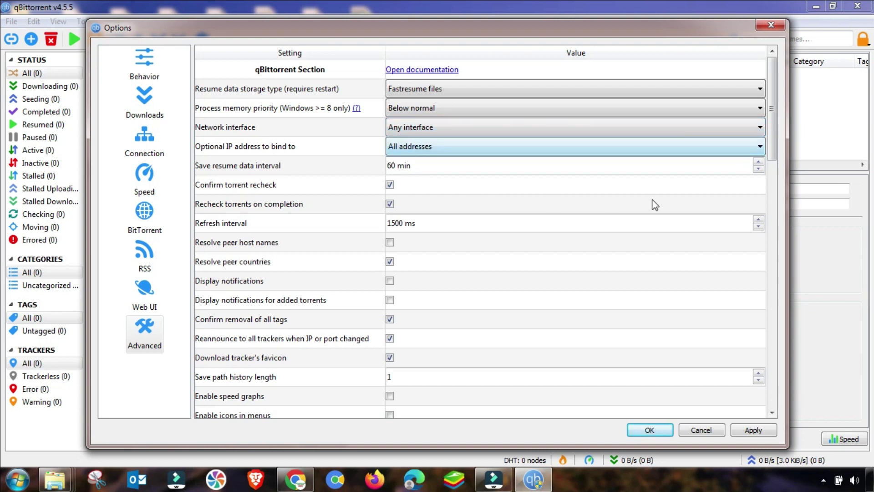
mouse_move(773, 135)
left_mouse_down()
mouse_move(770, 314)
mouse_move(758, 374)
left_mouse_up()
scroll(758, 374, "down", 1)
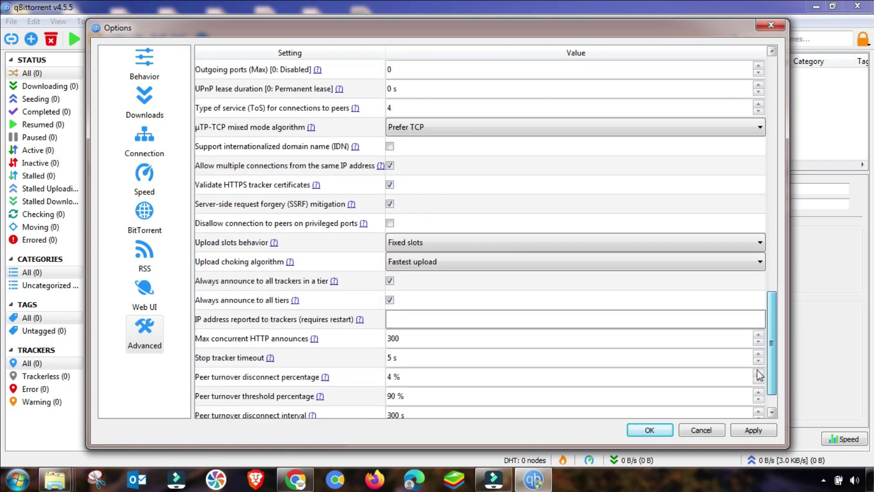
scroll(758, 374, "down", 1)
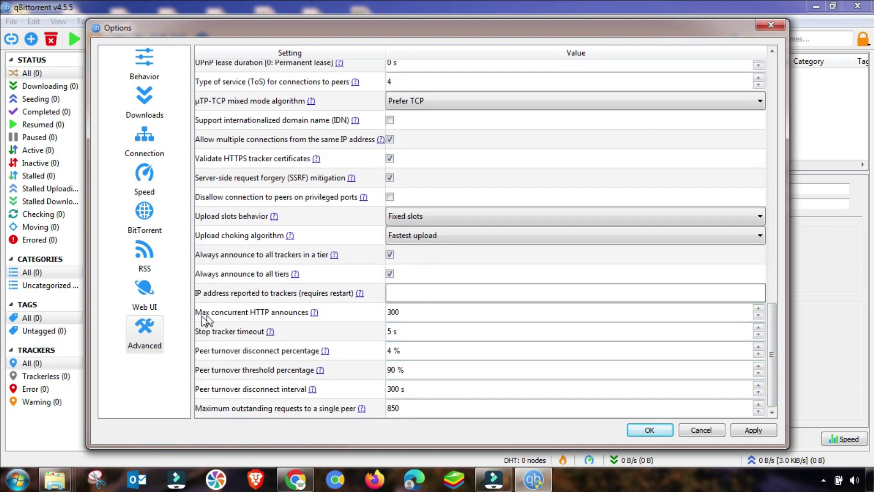
Set Max concurrent HTTP announces to 1250 and outstanding requests per peer to 950, then apply and confirm
left_click_drag(404, 312, 380, 313)
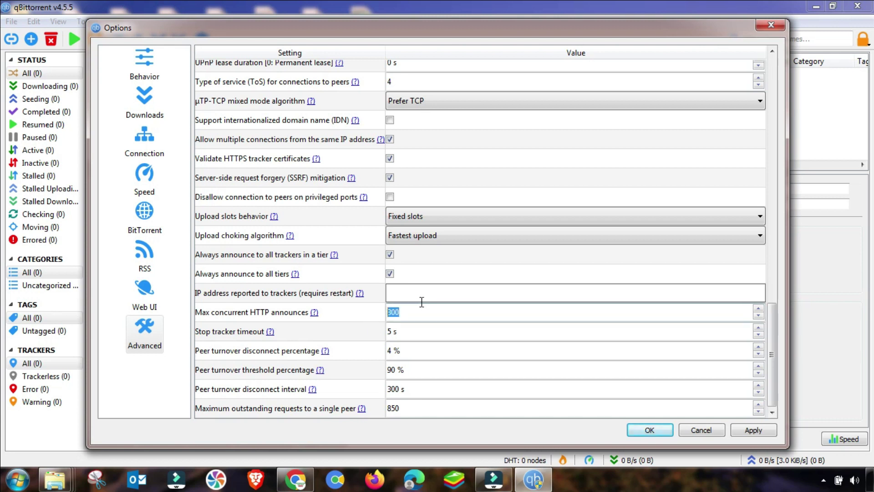
type("1250")
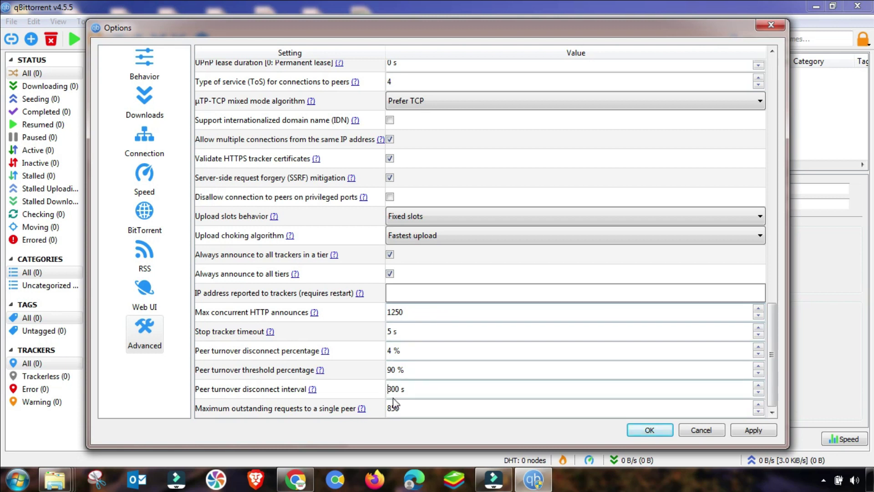
left_click_drag(382, 410, 414, 410)
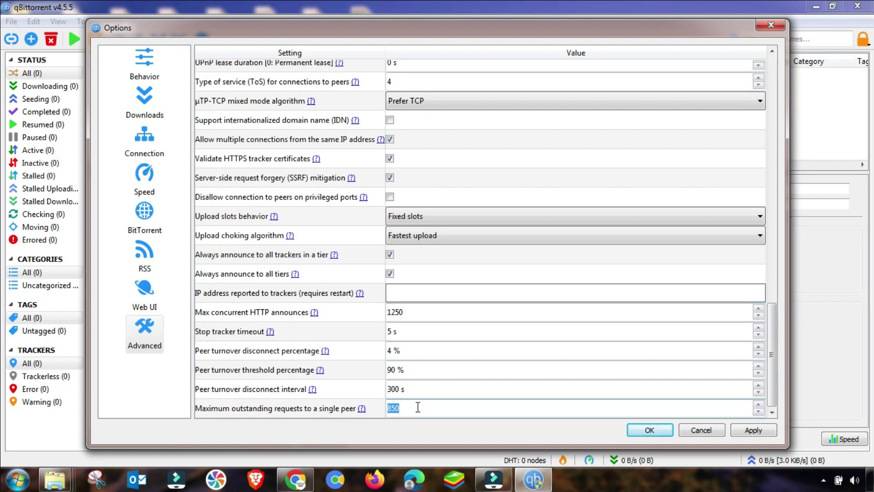
type("95")
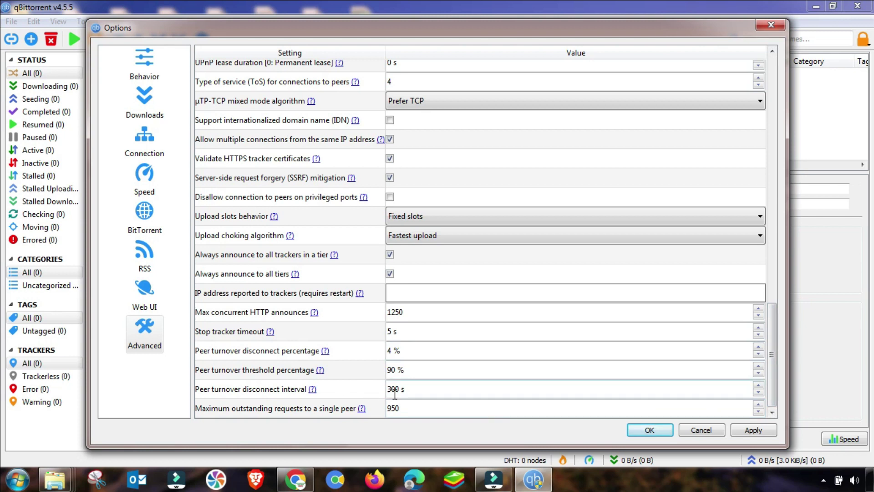
left_click(755, 433)
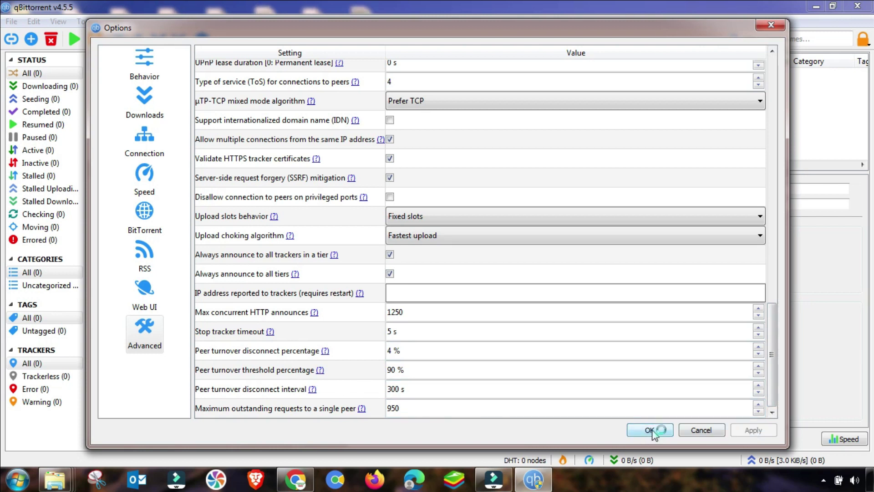
left_click(650, 431)
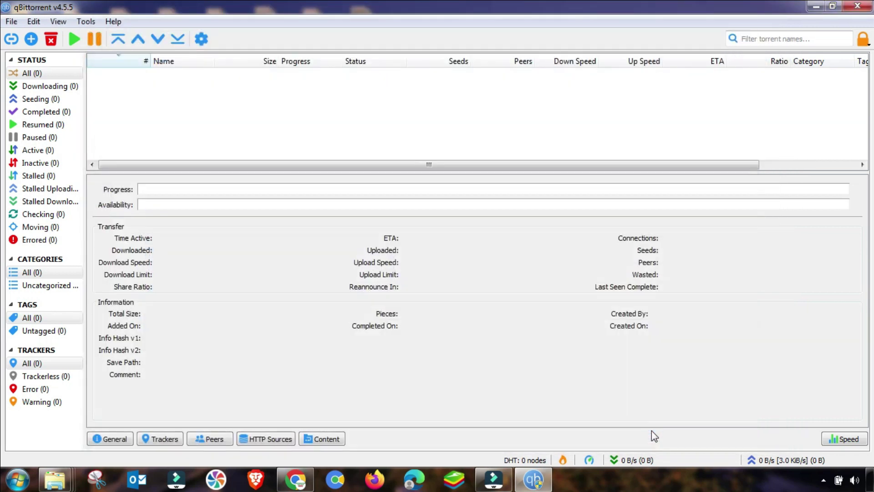
Close the qBittorrent window and exit it completely from its tray icon
left_click(858, 7)
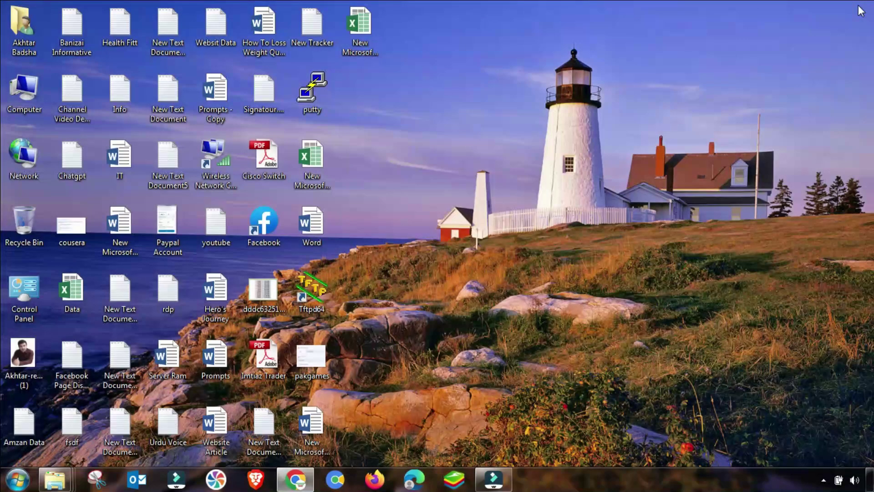
left_click(823, 481)
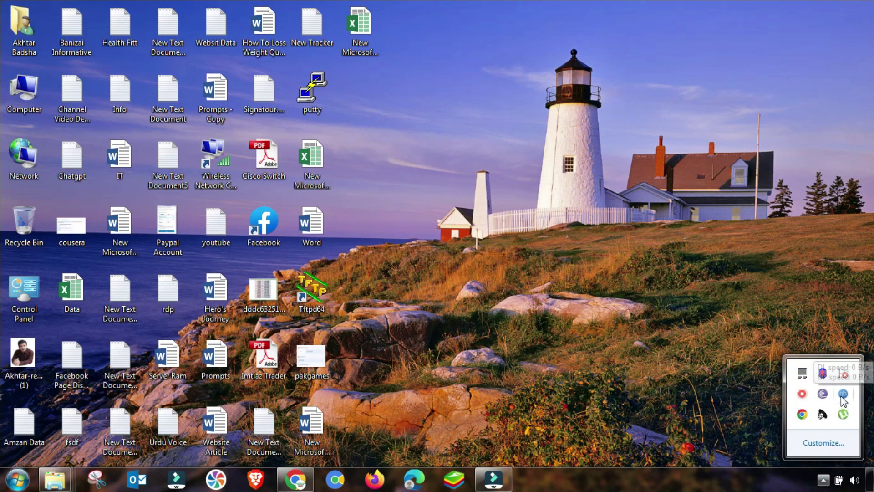
right_click(841, 395)
left_click(741, 389)
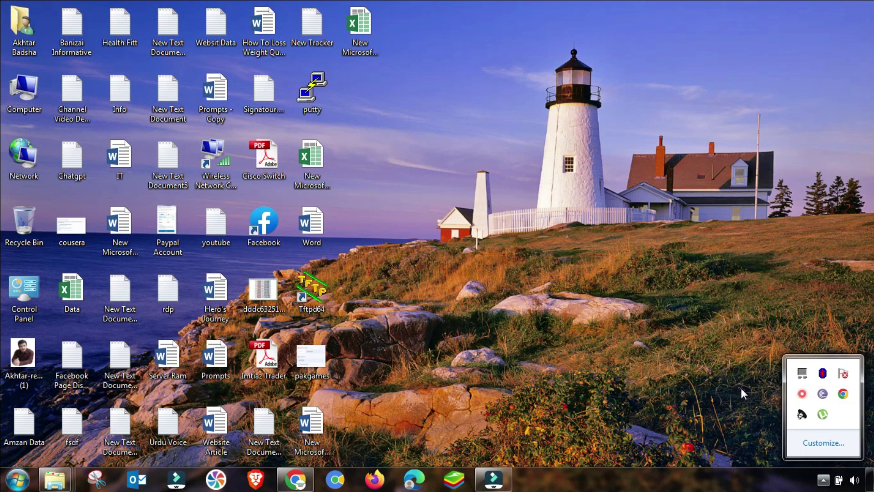
Relaunch qBittorrent from the Start menu as administrator
left_click(15, 481)
right_click(41, 325)
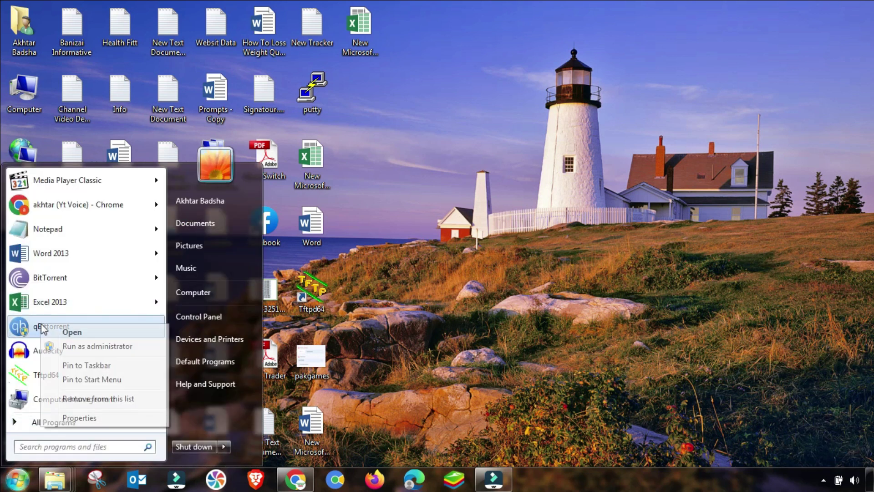
left_click(82, 346)
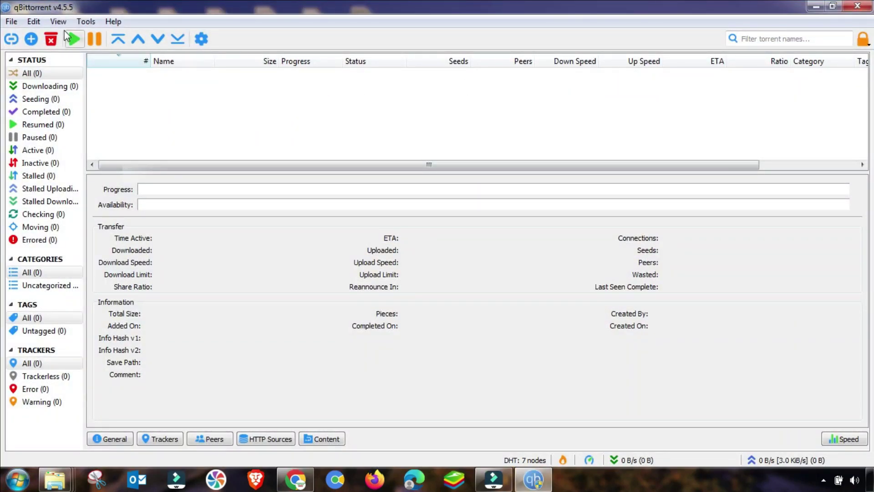
Add the .torrent file through the Add Torrent File button so it starts downloading
left_click(30, 39)
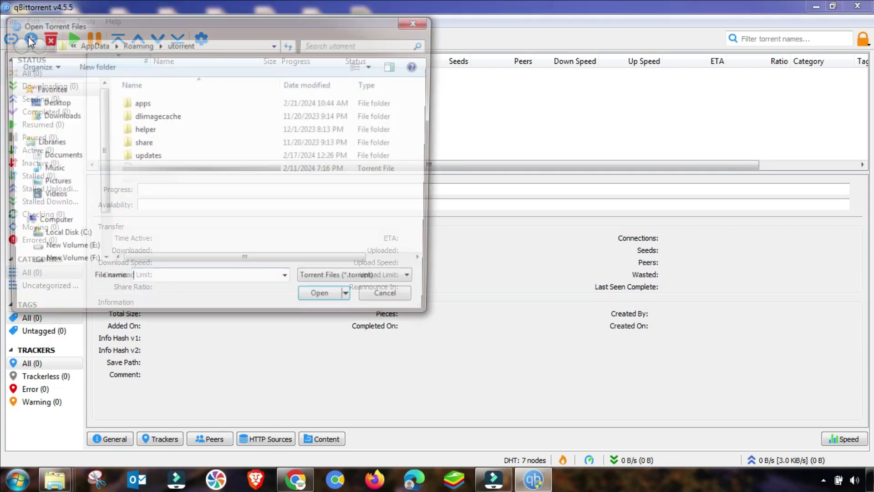
double_click(150, 157)
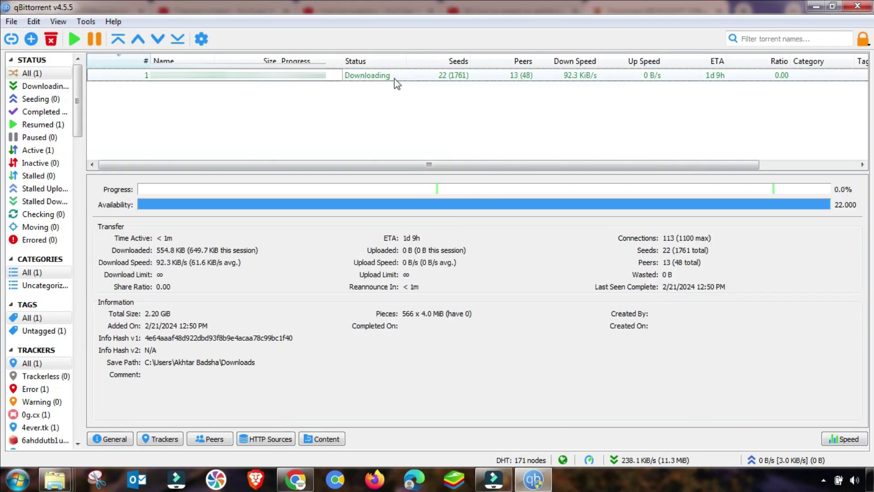